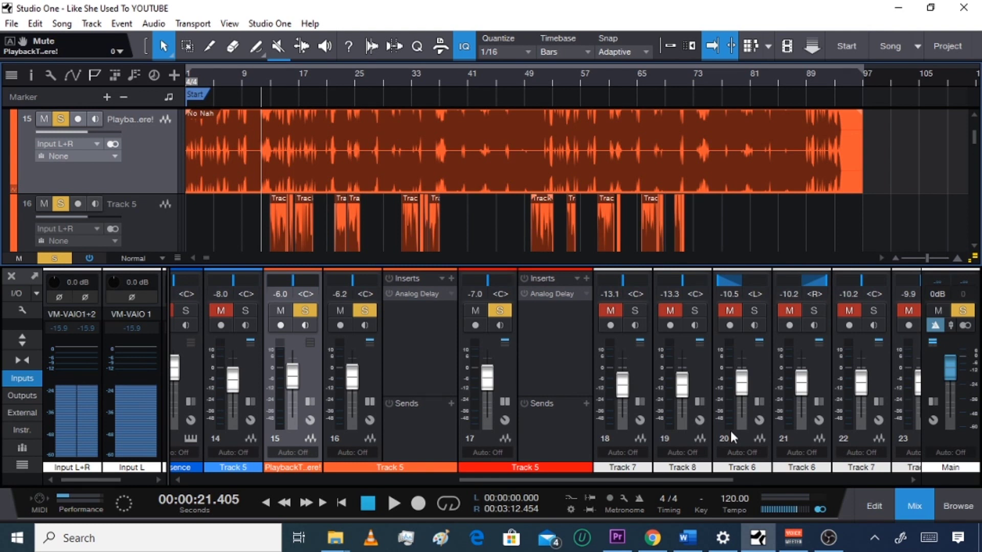
# Play the song from just before bar 9, then return the playhead there.
pyautogui.click(266, 76)
pyautogui.press('space')
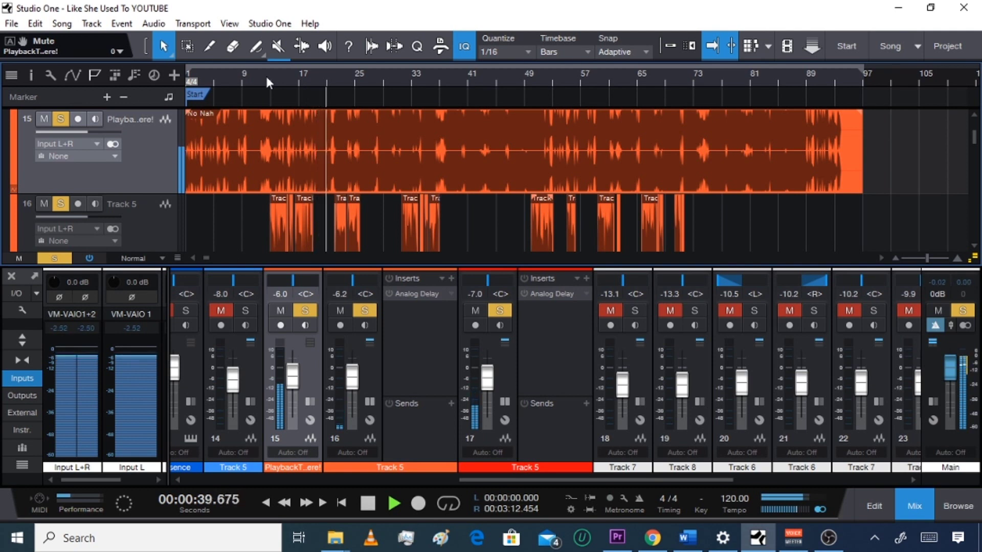
pyautogui.click(271, 77)
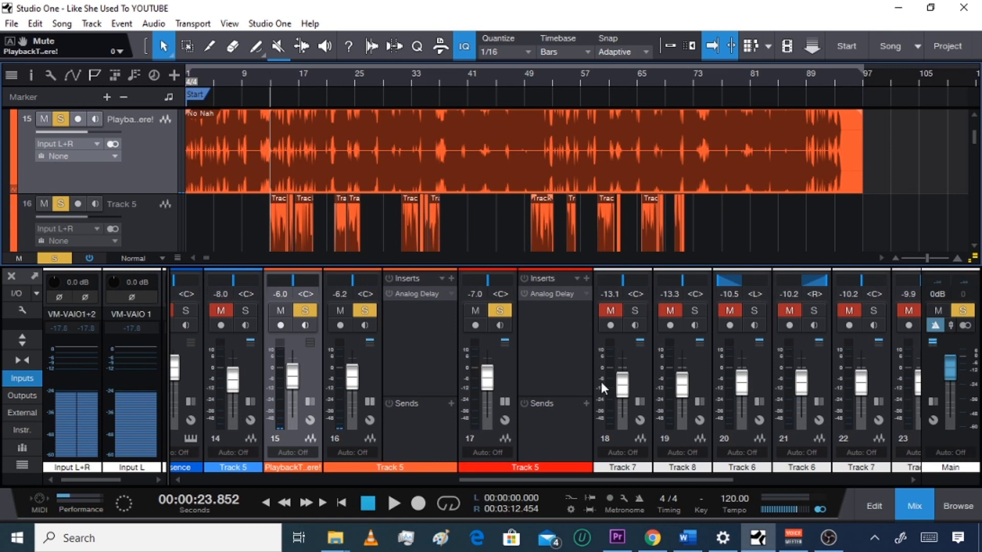
# Add Celemony Melodyne from the Effects browser to the inserts of both Track 5 channels.
pyautogui.click(959, 508)
pyautogui.moveTo(911, 202); pyautogui.dragTo(415, 329)
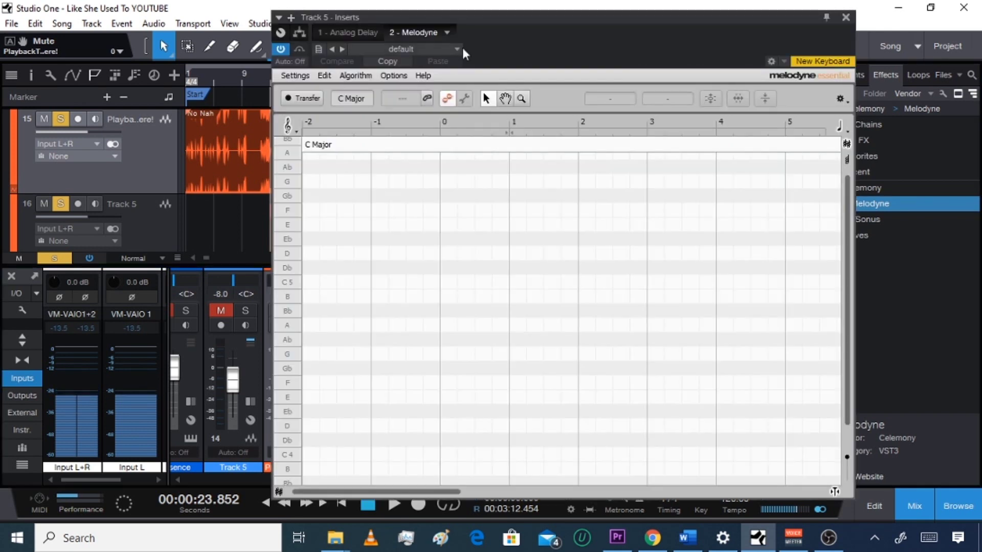
pyautogui.click(846, 17)
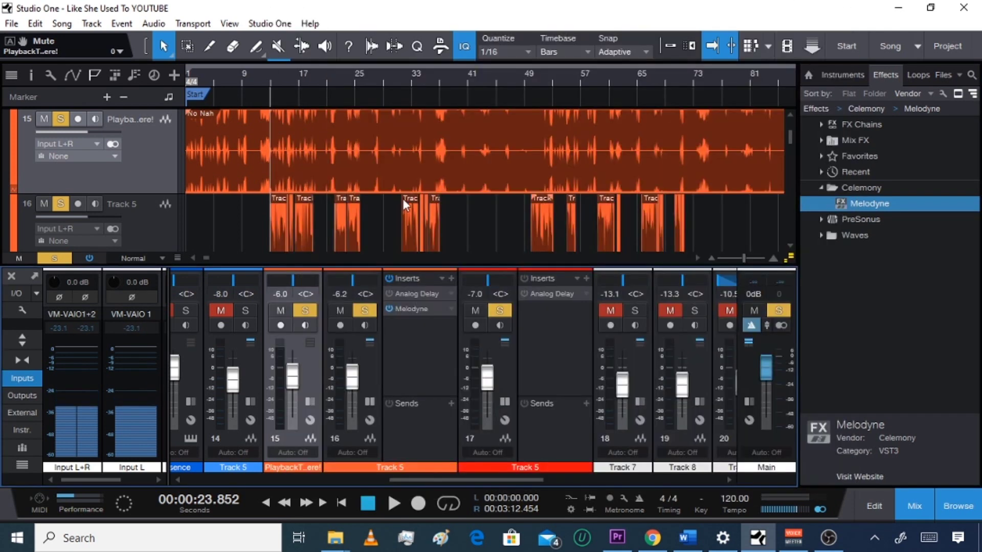
pyautogui.moveTo(879, 204); pyautogui.dragTo(571, 333)
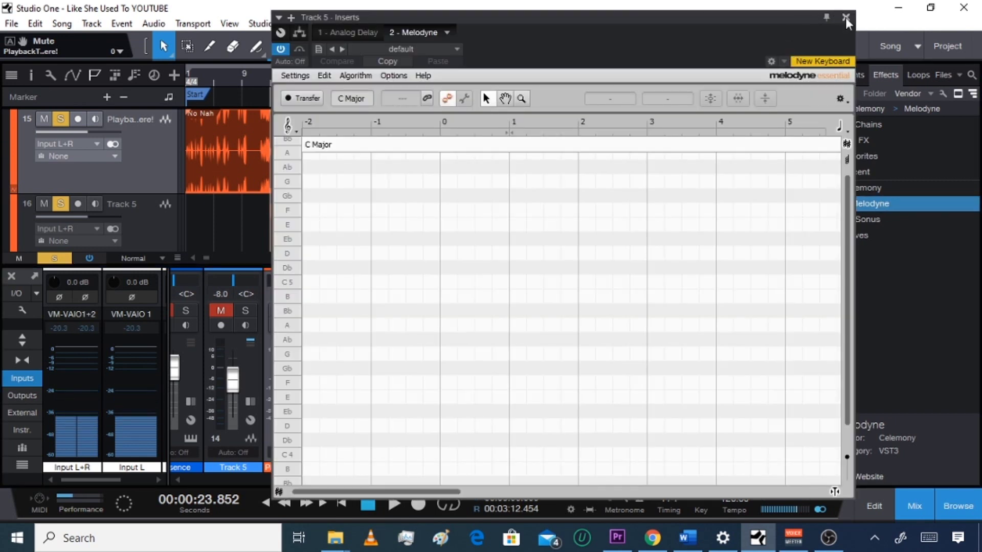
pyautogui.click(848, 17)
# Close the browser, put the playhead before bar 9, select track 16 and show the mixer.
pyautogui.click(962, 507)
pyautogui.click(927, 504)
pyautogui.click(263, 82)
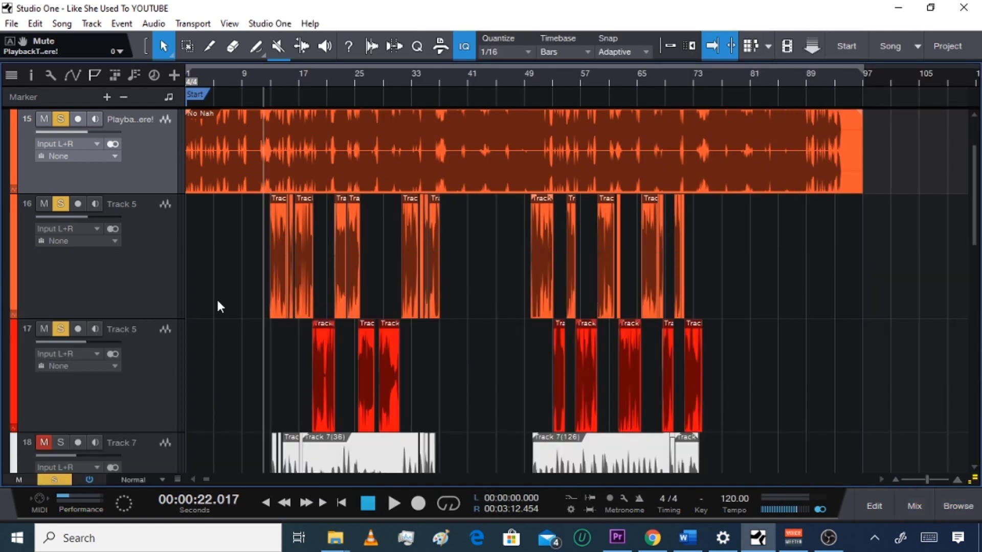
pyautogui.click(151, 256)
pyautogui.press('F3')
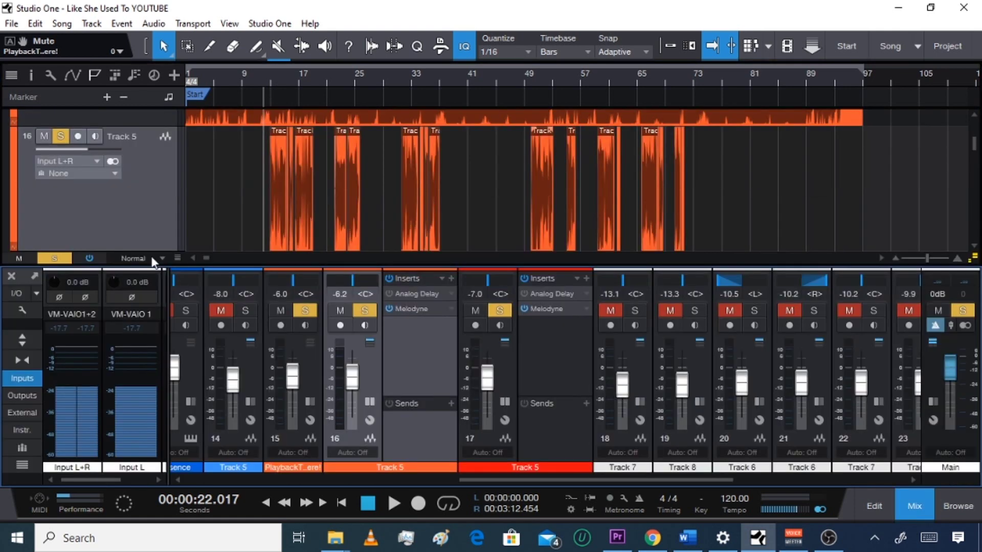
# Arm Transfer in Melodyne on both Track 5 channels, with the playhead just past bar 9.
pyautogui.click(410, 310)
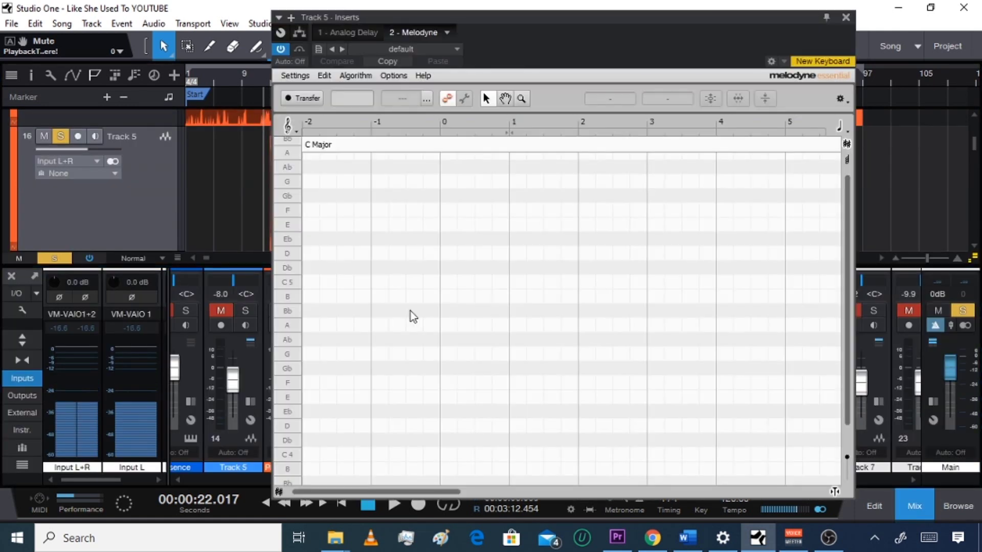
pyautogui.click(294, 99)
pyautogui.click(846, 17)
pyautogui.click(551, 309)
pyautogui.click(304, 98)
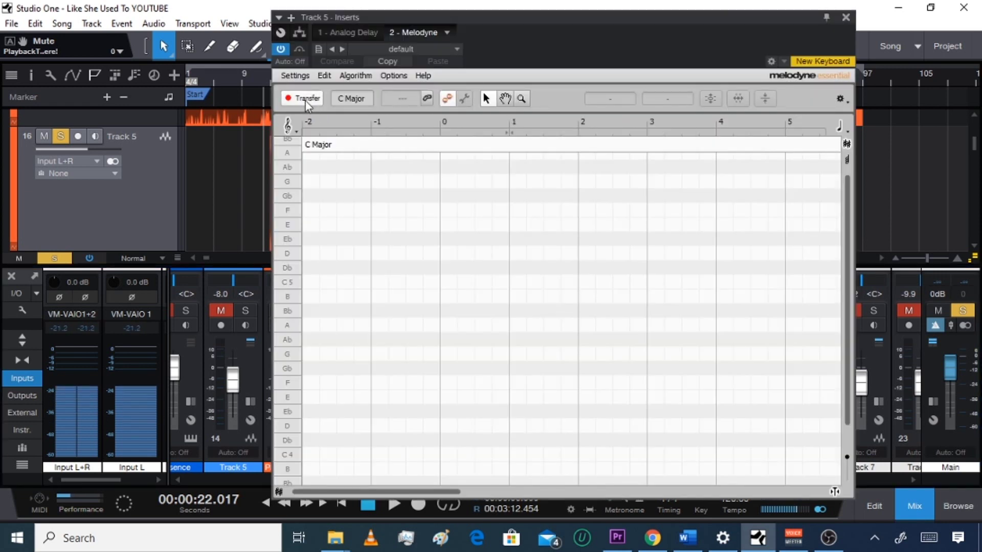
pyautogui.click(847, 18)
pyautogui.click(268, 78)
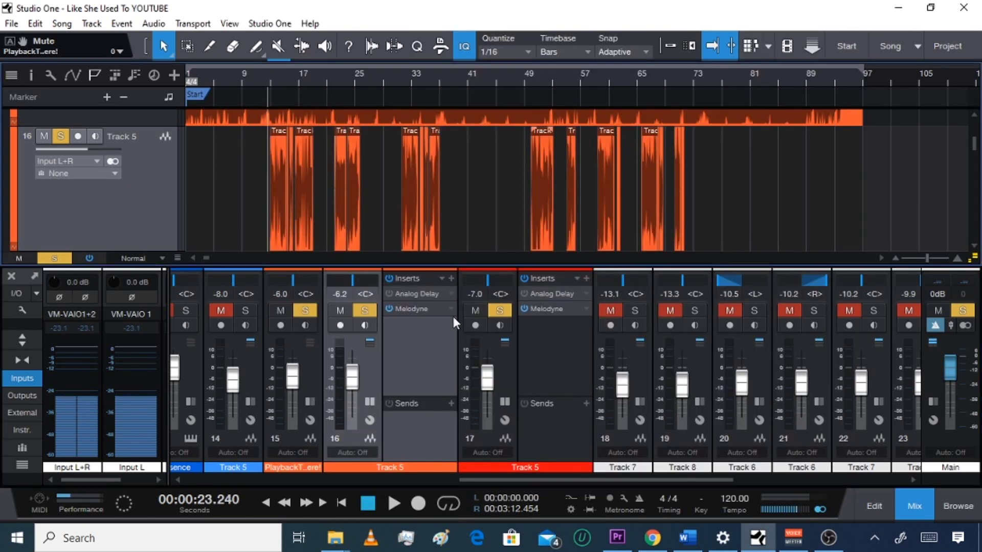
pyautogui.click(409, 310)
# Play the song so Melodyne records the Track 5 vocal, moving the plug-in window aside and back.
pyautogui.press('space')
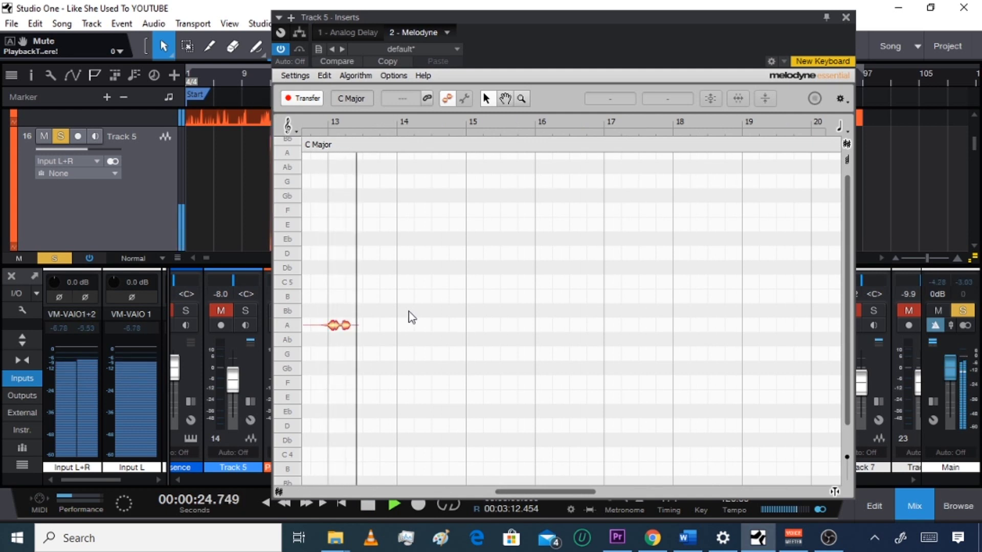
pyautogui.moveTo(597, 16); pyautogui.dragTo(112, 46)
pyautogui.click(551, 312)
pyautogui.moveTo(280, 38); pyautogui.dragTo(708, 10)
pyautogui.moveTo(603, 482)
pyautogui.mouseDown()
pyautogui.moveTo(524, 482)
pyautogui.moveTo(591, 482)
pyautogui.mouseUp()
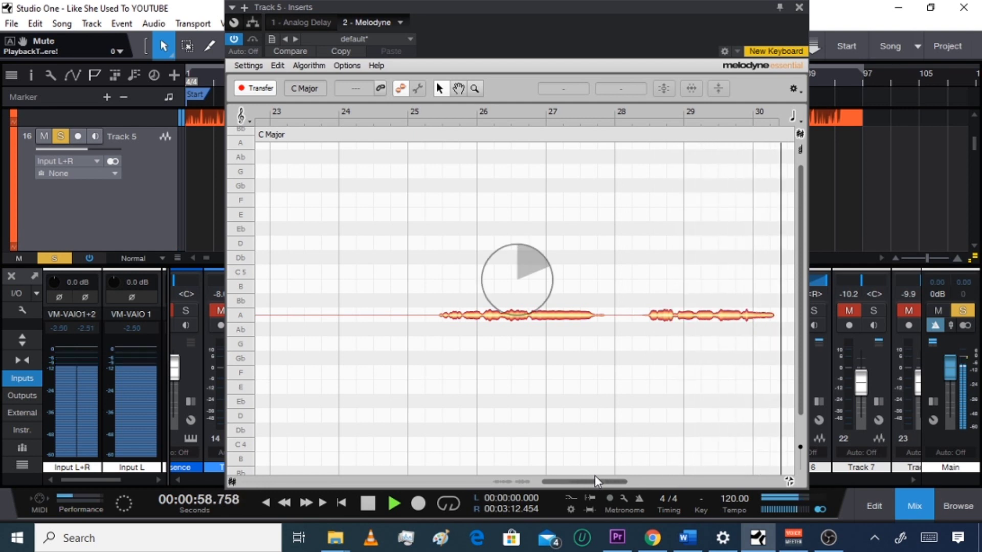
# Stop playback to finish the transfer and zoom and scroll Melodyne to the analysed A Minor notes.
pyautogui.press('space')
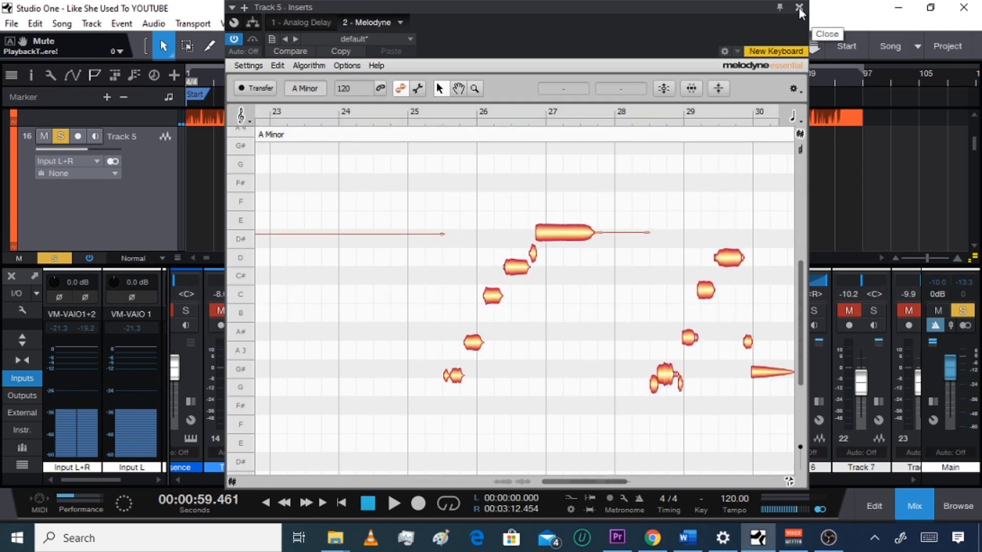
pyautogui.moveTo(627, 484); pyautogui.dragTo(603, 484)
pyautogui.moveTo(802, 322); pyautogui.dragTo(804, 230)
pyautogui.scroll(1, 800, 230)
pyautogui.moveTo(802, 256); pyautogui.dragTo(811, 400)
pyautogui.click(799, 7)
pyautogui.click(417, 306)
pyautogui.moveTo(269, 36); pyautogui.dragTo(762, 13)
pyautogui.moveTo(867, 184); pyautogui.dragTo(875, 300)
pyautogui.moveTo(732, 481); pyautogui.dragTo(700, 486)
# Apply Correct Pitch to the notes around bars 24–25 at Pitch Center 100%, Pitch Drift 50%.
pyautogui.moveTo(786, 183); pyautogui.dragTo(371, 400)
pyautogui.click(729, 88)
pyautogui.moveTo(541, 69); pyautogui.dragTo(662, 76)
pyautogui.moveTo(538, 92); pyautogui.dragTo(616, 82)
pyautogui.moveTo(538, 94); pyautogui.dragTo(603, 94)
pyautogui.click(698, 126)
# Play the corrected vocal from just before bar 9.
pyautogui.click(259, 75)
pyautogui.click(265, 76)
pyautogui.press('space')
pyautogui.press('space')
# Reopen Melodyne on Track 5, select all visible notes and correct them at Pitch Center 100%, Pitch Drift 50%.
pyautogui.click(863, 7)
pyautogui.click(545, 309)
pyautogui.moveTo(307, 182); pyautogui.dragTo(780, 420)
pyautogui.click(664, 94)
pyautogui.moveTo(475, 72); pyautogui.dragTo(655, 84)
pyautogui.moveTo(542, 97); pyautogui.dragTo(538, 97)
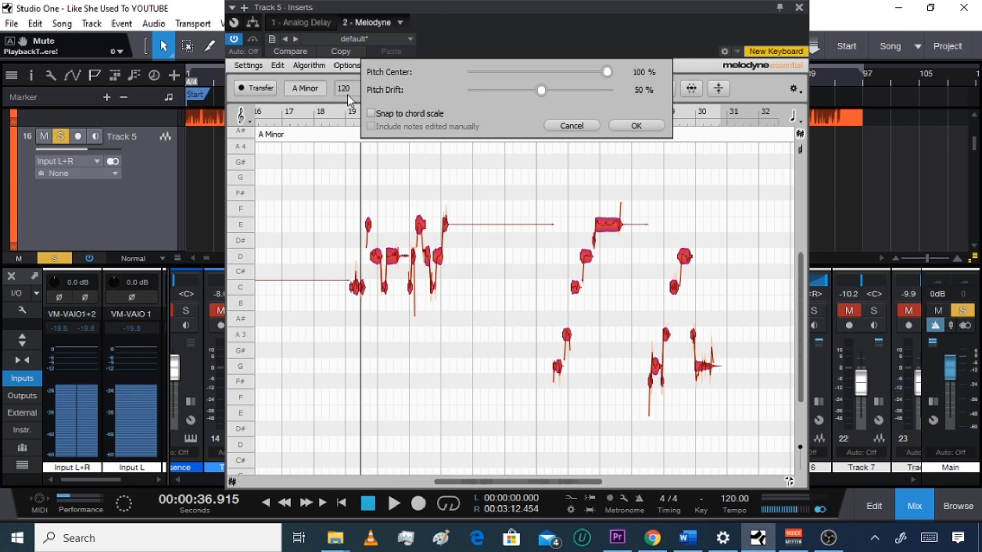
pyautogui.click(636, 125)
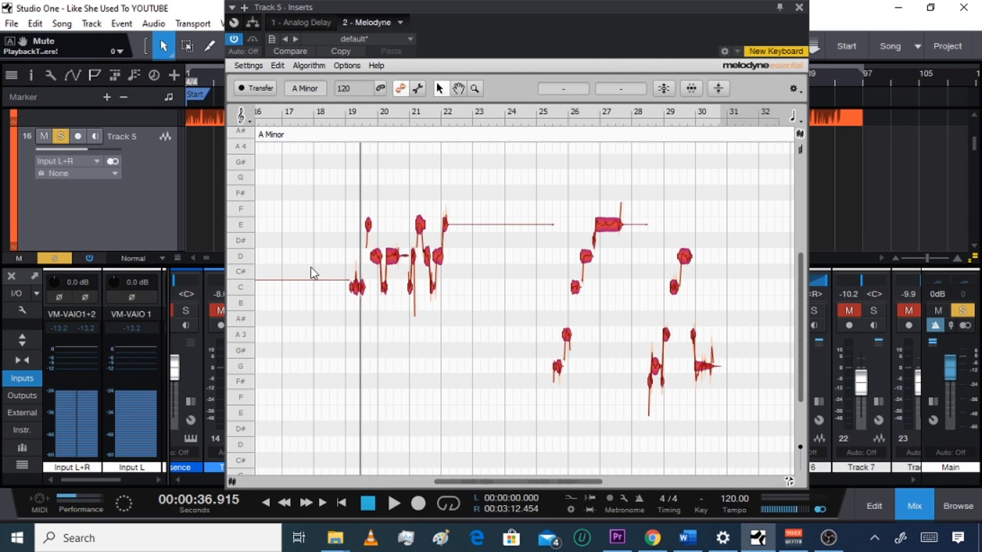
# Play the corrected vocal from near bar 18, deselect the notes, then stop and close Melodyne.
pyautogui.click(330, 116)
pyautogui.press('space')
pyautogui.click(670, 192)
pyautogui.press('space')
pyautogui.click(799, 7)
# Select track 17 with the playhead near bar 24 and bypass Melodyne on Track 5 in the mixer.
pyautogui.click(916, 502)
pyautogui.click(349, 76)
pyautogui.click(148, 309)
pyautogui.click(913, 500)
pyautogui.click(526, 310)
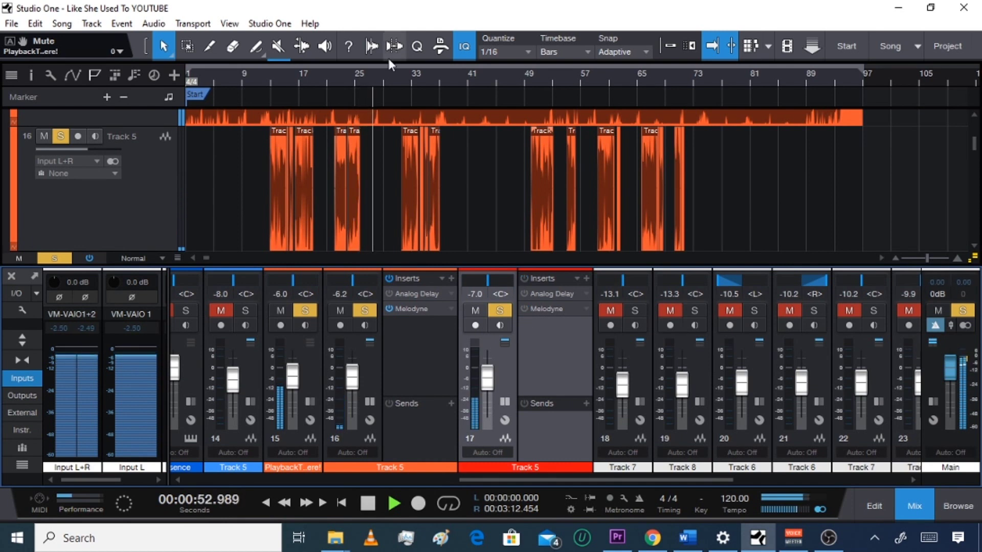
# Re-enable Melodyne on Track 5 while playing from bar 25, then reopen its editor zoomed in.
pyautogui.press('space')
pyautogui.click(359, 78)
pyautogui.press('space')
pyautogui.click(524, 310)
pyautogui.press('space')
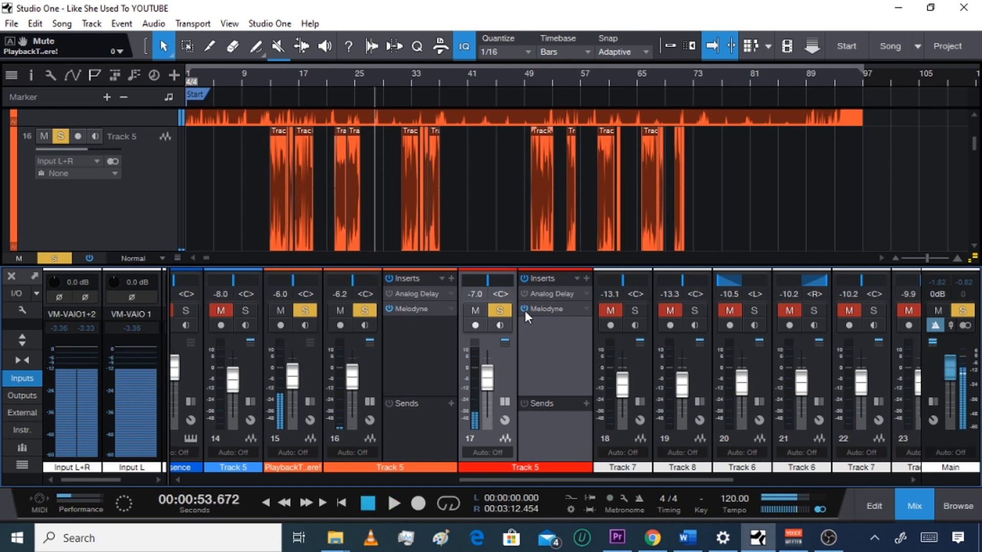
pyautogui.click(552, 308)
pyautogui.moveTo(602, 482); pyautogui.dragTo(581, 489)
# Raise the long note near bar 27 from E4 to G#4 and audition it from bar 25.
pyautogui.click(485, 229)
pyautogui.moveTo(484, 228); pyautogui.dragTo(481, 177)
pyautogui.moveTo(482, 6); pyautogui.dragTo(809, 44)
pyautogui.click(354, 75)
pyautogui.press('space')
pyautogui.press('space')
pyautogui.click(360, 76)
pyautogui.press('space')
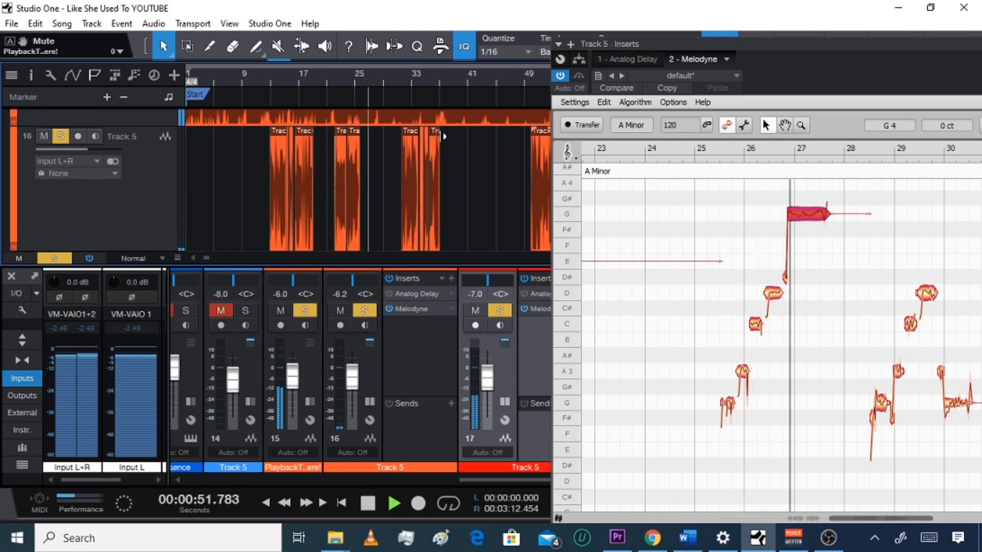
pyautogui.press('space')
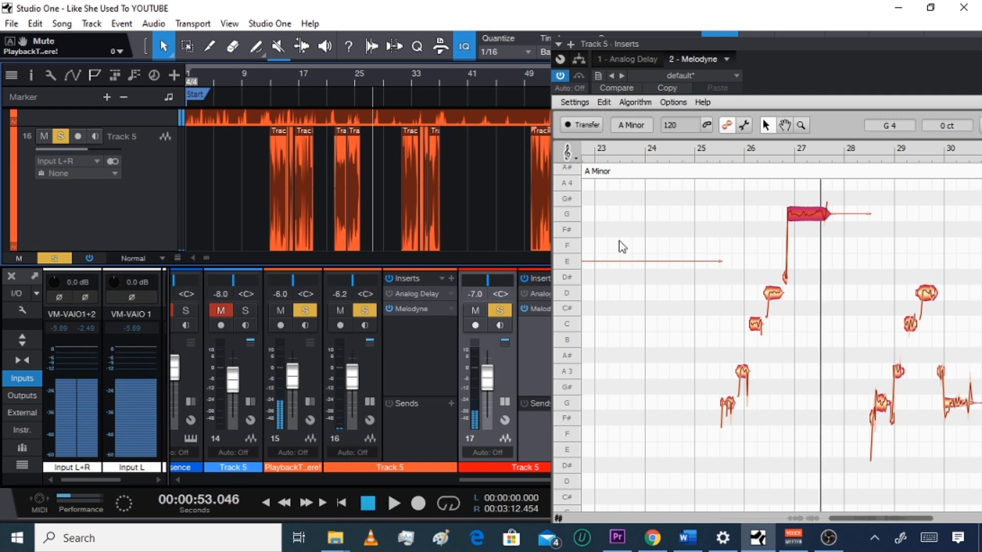
# Drag the note back down toward E4 and audition the passage again.
pyautogui.moveTo(810, 217); pyautogui.dragTo(814, 260)
pyautogui.click(367, 75)
pyautogui.press('space')
pyautogui.click(357, 76)
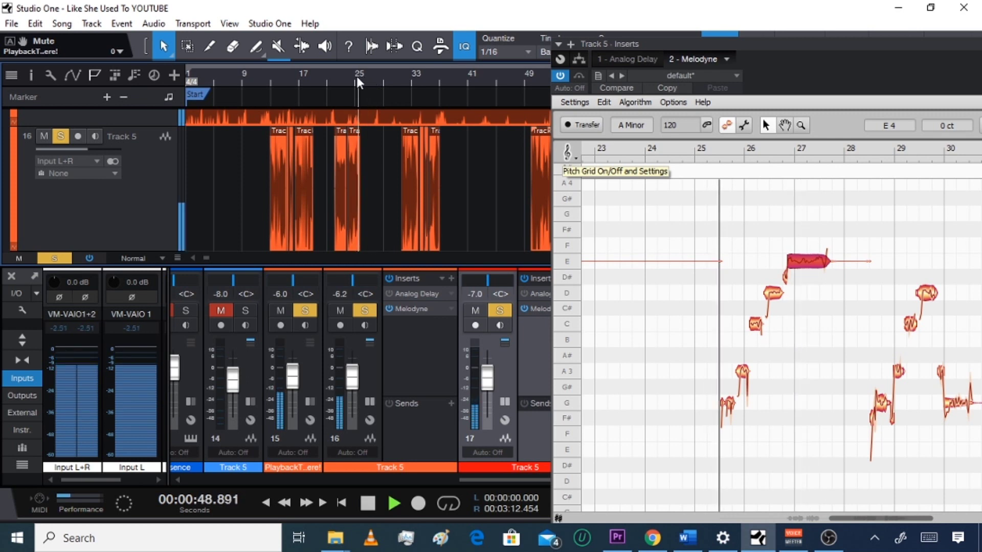
pyautogui.press('space')
# Try the note at F4, then snap it exactly back onto E4 and replay it.
pyautogui.moveTo(807, 269); pyautogui.dragTo(809, 262)
pyautogui.press('space')
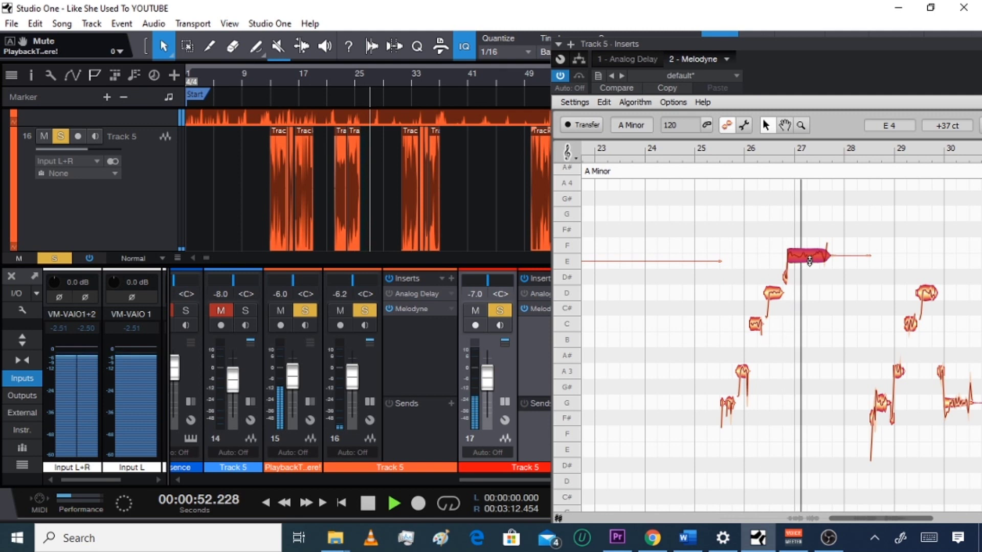
pyautogui.press('space')
pyautogui.doubleClick(810, 262)
pyautogui.click(361, 82)
pyautogui.press('space')
pyautogui.press('space')
# Separate the long E note near bar 27 into two notes and raise the left part to F#4.
pyautogui.moveTo(773, 42); pyautogui.dragTo(599, 42)
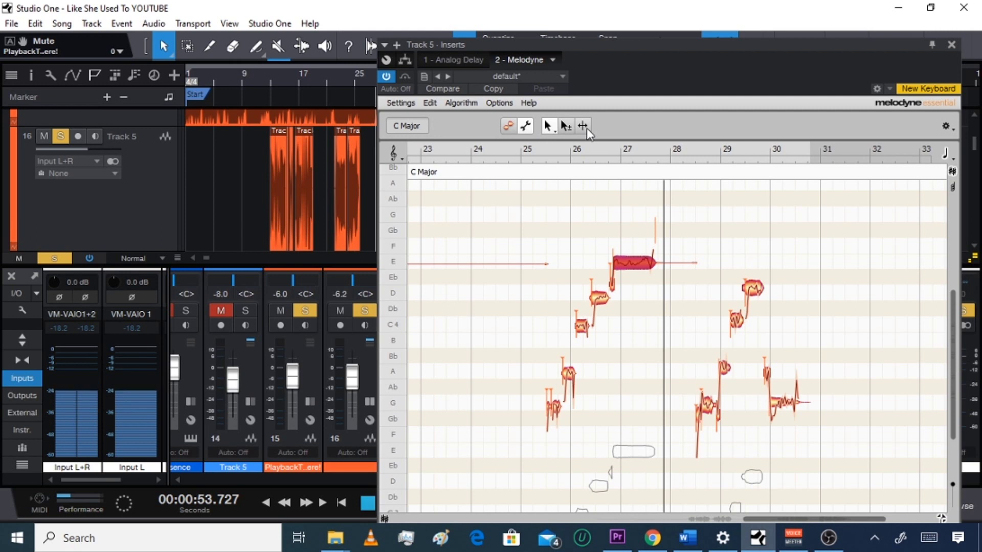
pyautogui.click(585, 127)
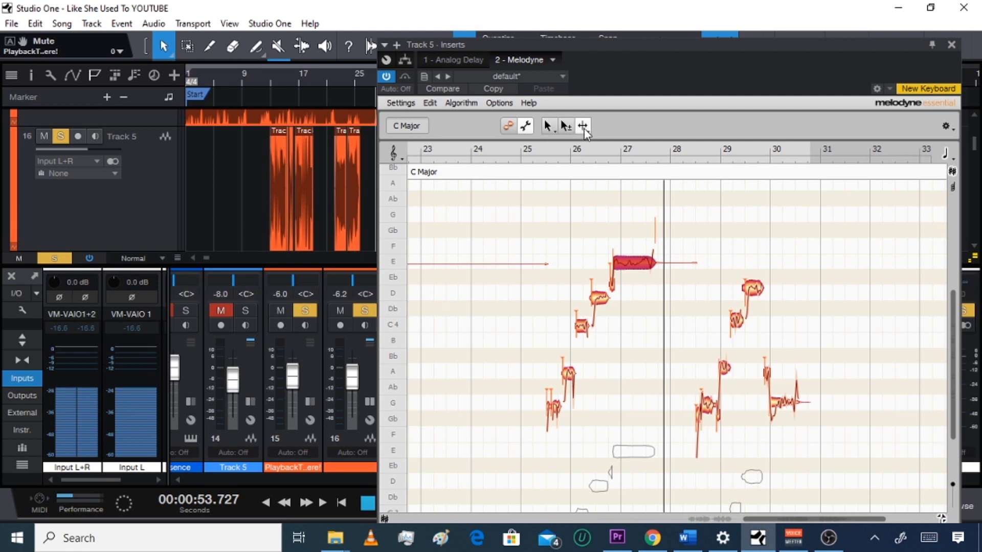
pyautogui.moveTo(695, 129)
pyautogui.mouseDown()
pyautogui.moveTo(732, 126)
pyautogui.moveTo(715, 131)
pyautogui.mouseUp()
pyautogui.doubleClick(636, 264)
pyautogui.click(512, 130)
pyautogui.moveTo(625, 262); pyautogui.dragTo(625, 231)
# Play back from bar 16 to audition the edit, then lower the split note to F4.
pyautogui.click(307, 71)
pyautogui.press('space')
pyautogui.click(361, 76)
pyautogui.press('space')
pyautogui.moveTo(624, 232); pyautogui.dragTo(624, 262)
# Marquee-select all the Melodyne notes in view and briefly open the Correct Pitch macro settings.
pyautogui.click(877, 212)
pyautogui.moveTo(881, 220); pyautogui.dragTo(495, 467)
pyautogui.click(815, 130)
pyautogui.click(711, 167)
# In the Correct Pitch macro, toggle Snap to chord scale on and back off, then close.
pyautogui.click(823, 125)
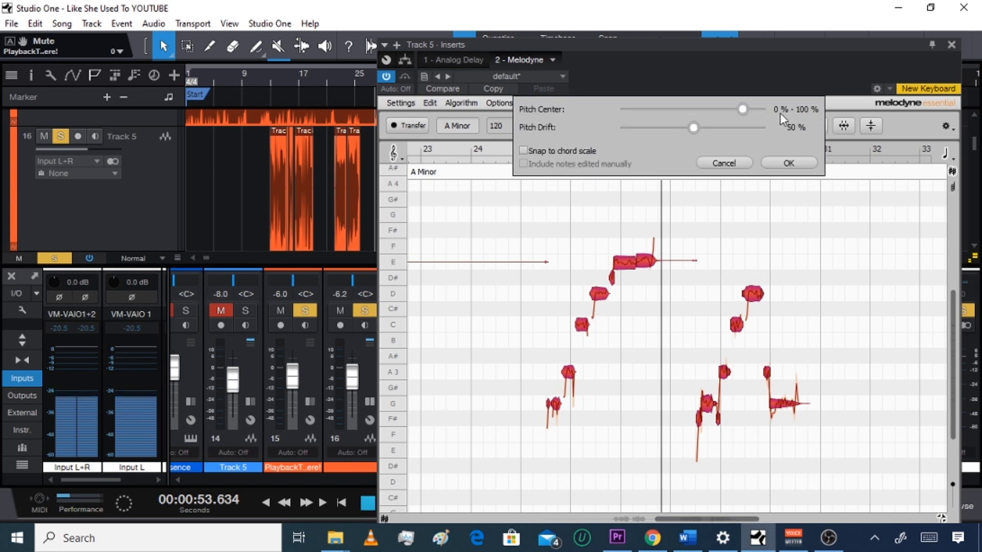
pyautogui.click(523, 151)
pyautogui.click(522, 152)
pyautogui.click(725, 163)
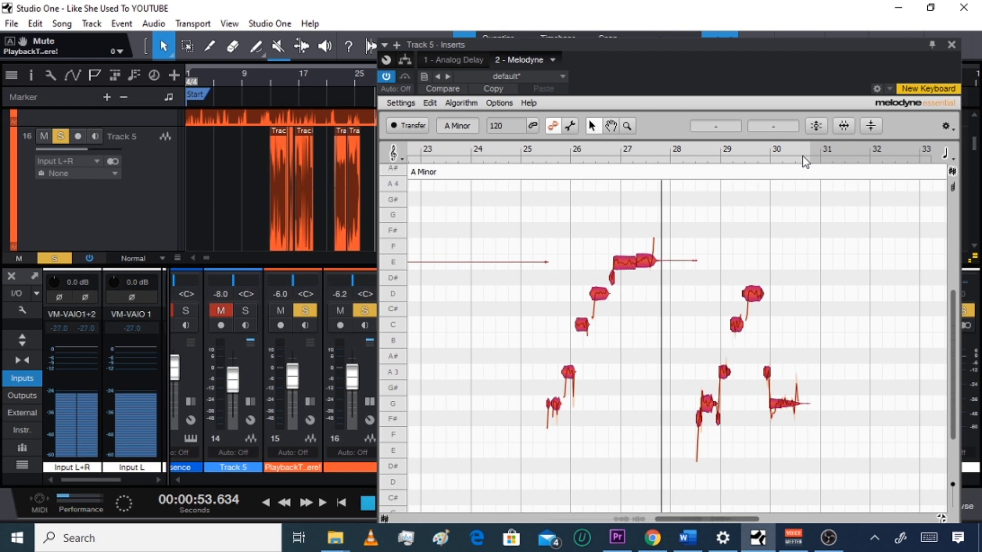